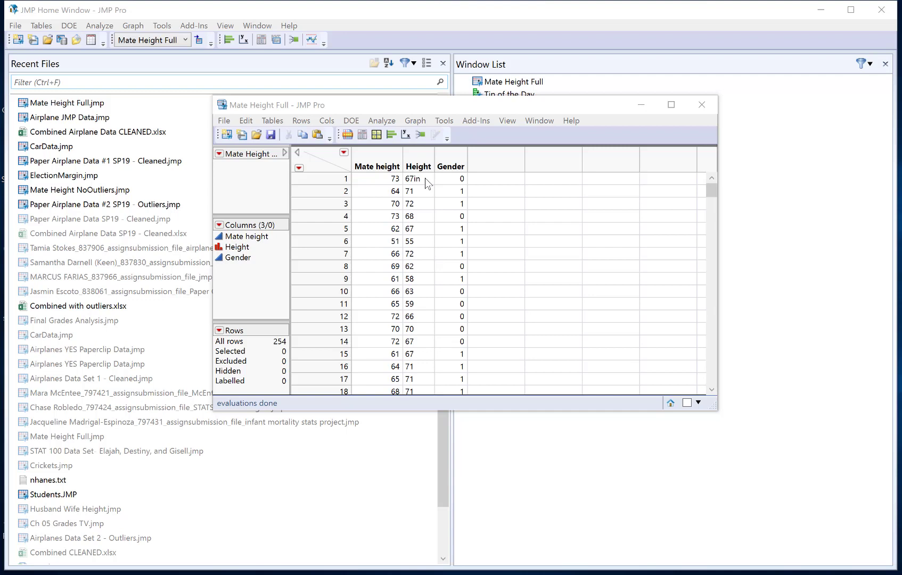
pyautogui.click(425, 179)
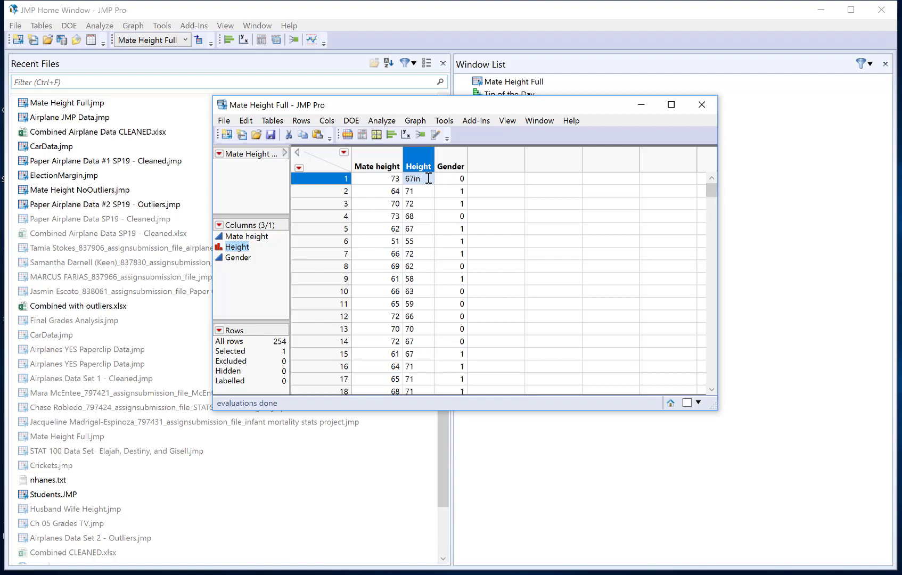
pyautogui.doubleClick(429, 179)
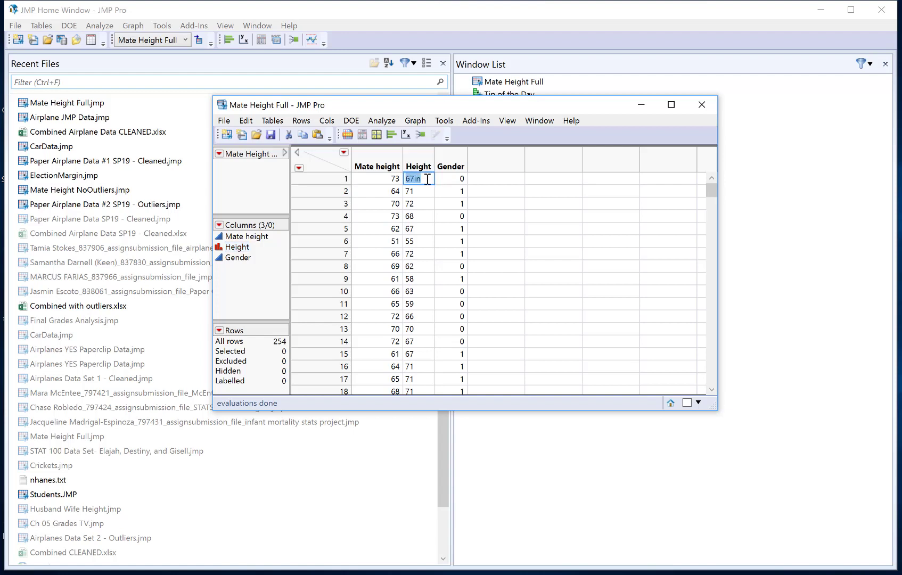
pyautogui.click(427, 159)
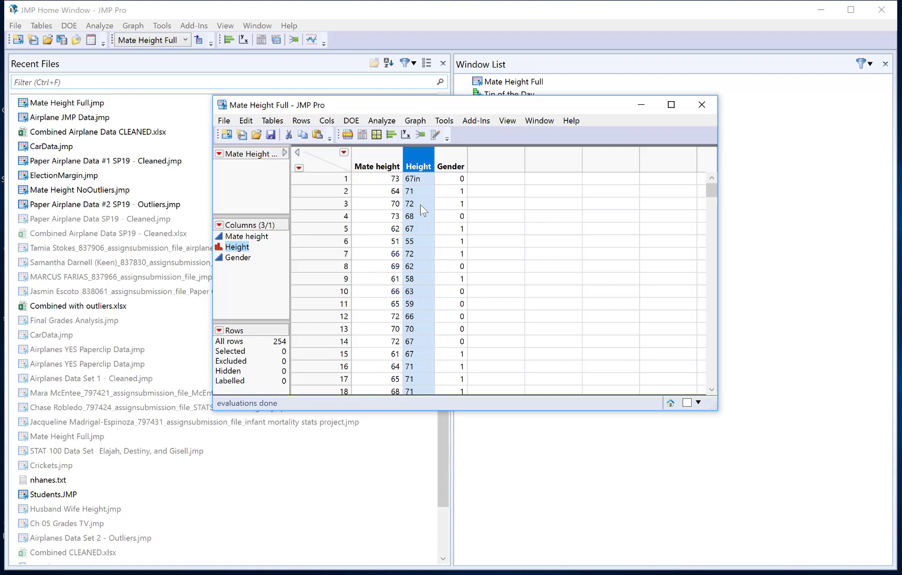
pyautogui.click(333, 158)
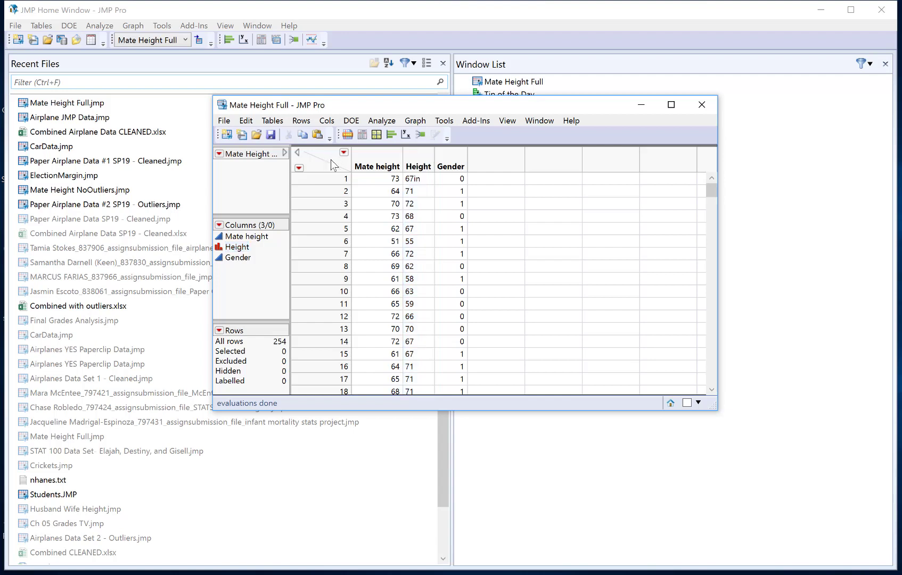
pyautogui.click(219, 248)
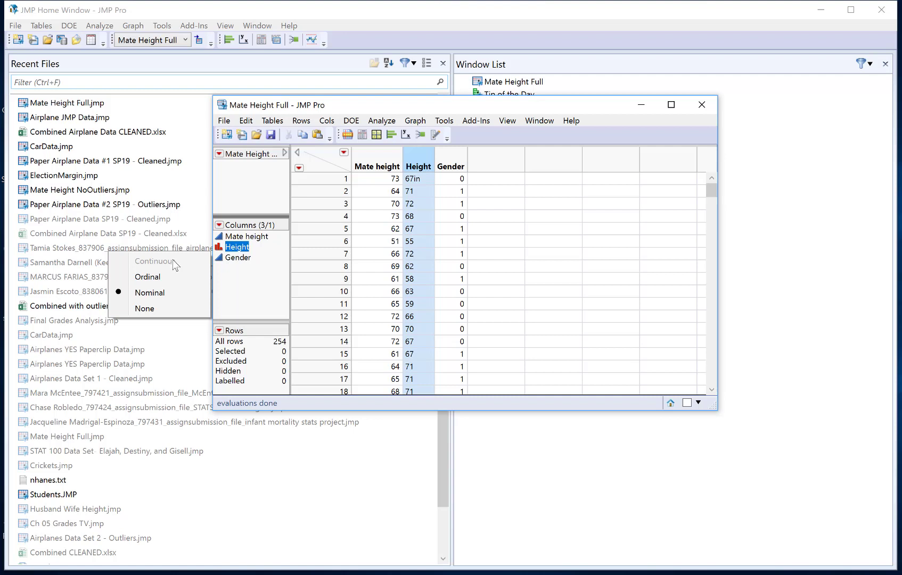
pyautogui.click(427, 181)
pyautogui.click(426, 181)
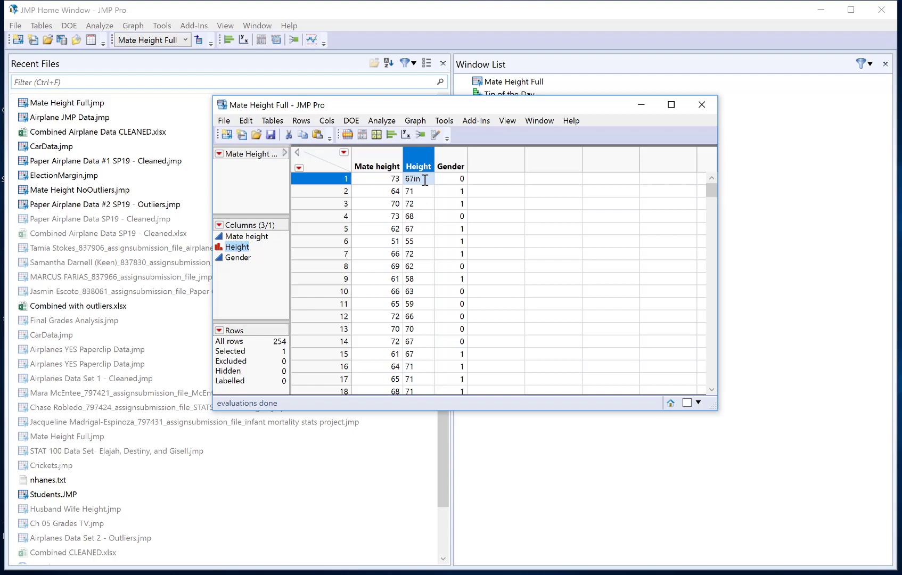
pyautogui.click(426, 180)
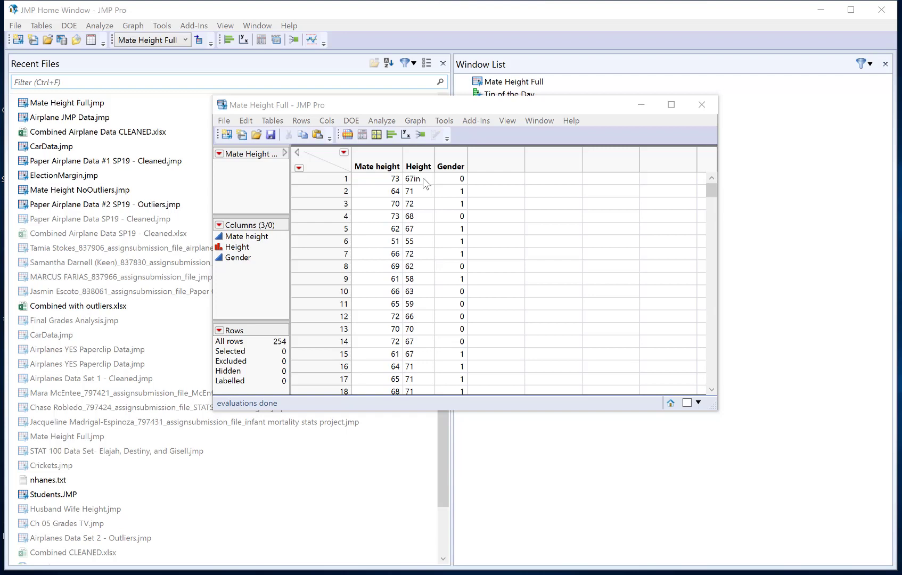
pyautogui.click(424, 182)
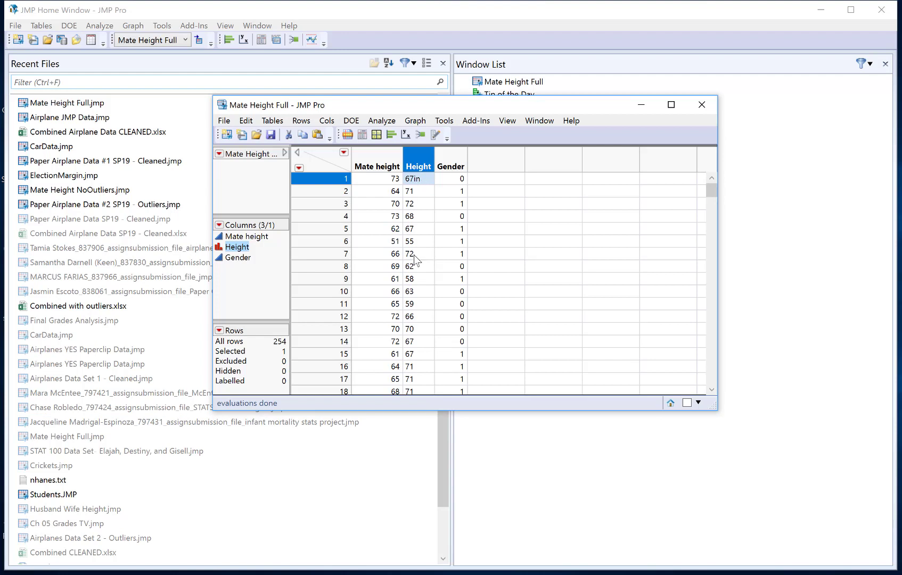
# Correct row 1's Height entry from '67in' to 67
pyautogui.click(427, 179)
pyautogui.click(427, 178)
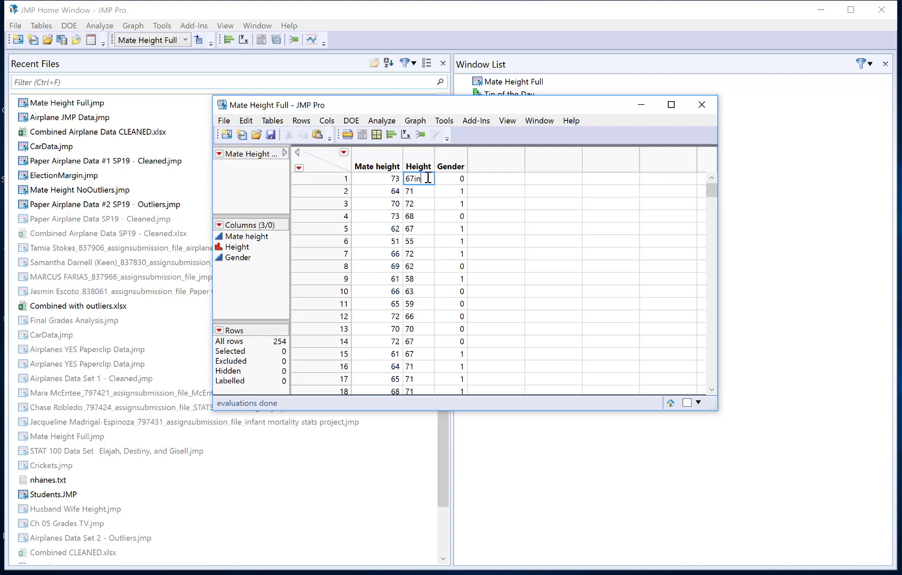
pyautogui.press('BackSpace')
pyautogui.press('BackSpace')
pyautogui.press('Return')
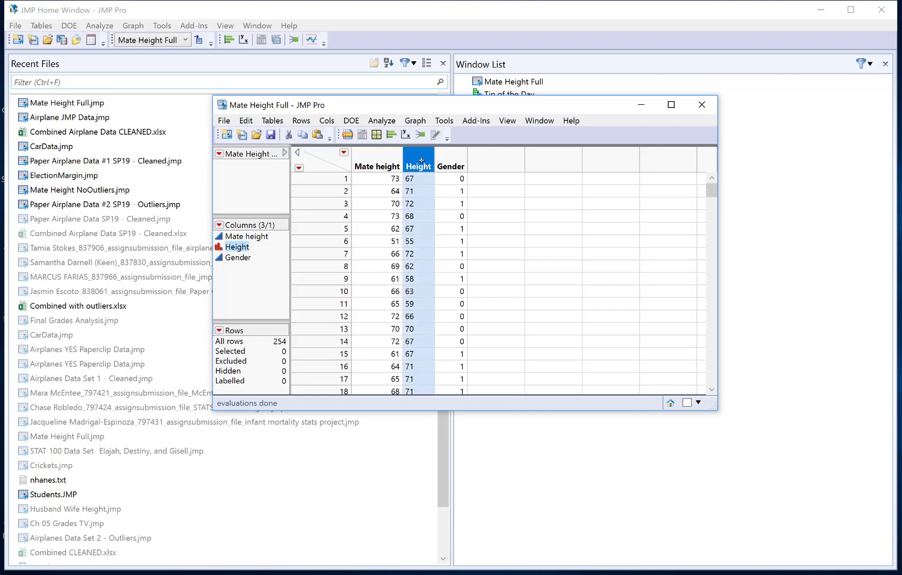
# Select the Height column and review its modeling type choices without changing them
pyautogui.click(421, 160)
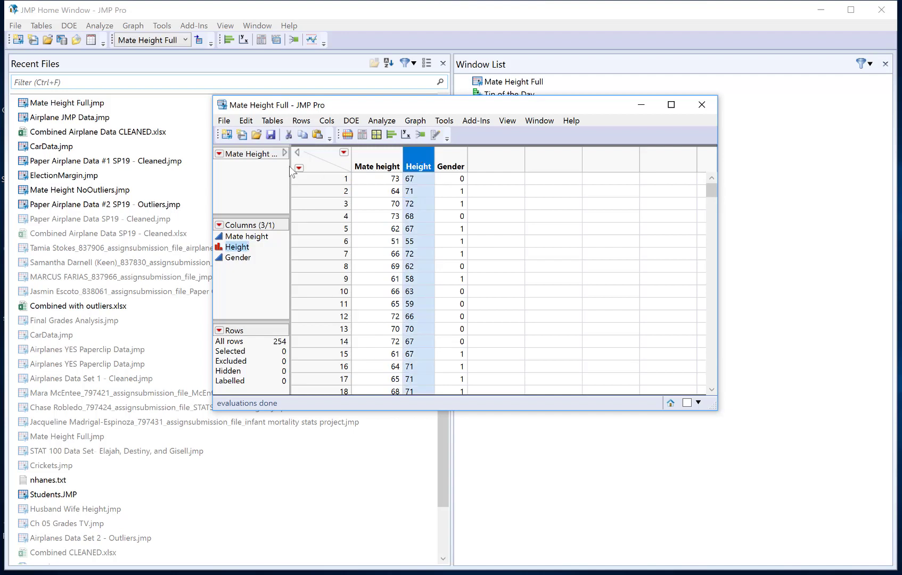
pyautogui.click(219, 248)
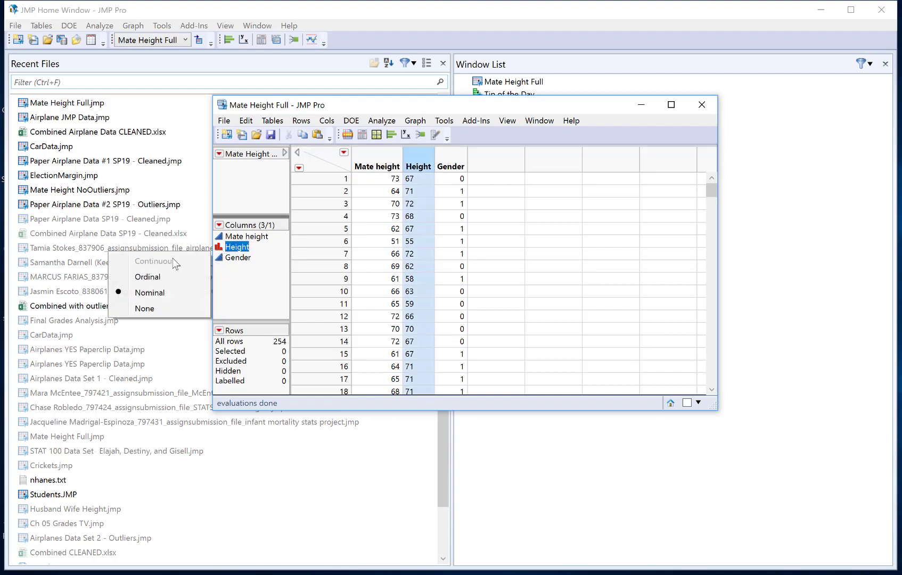
pyautogui.click(218, 249)
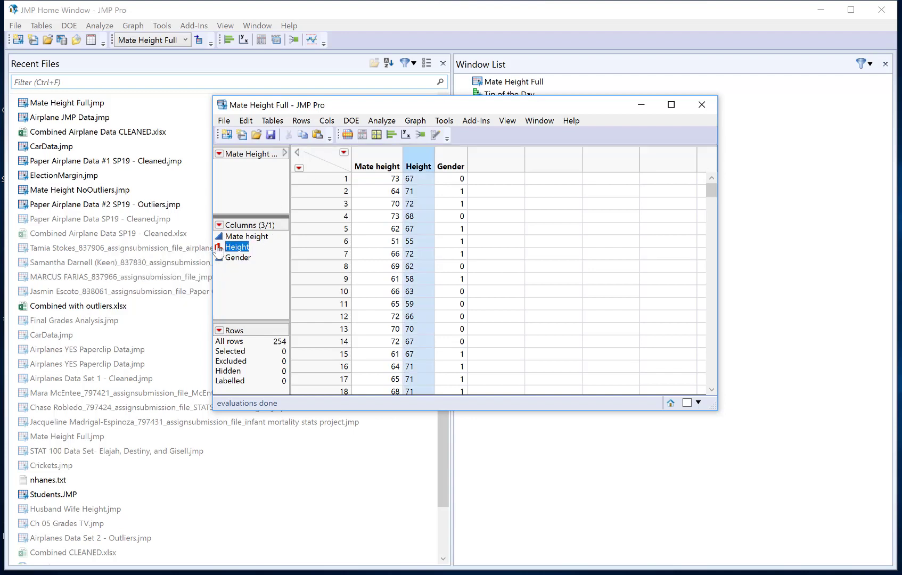
pyautogui.click(217, 249)
pyautogui.click(276, 273)
pyautogui.rightClick(420, 169)
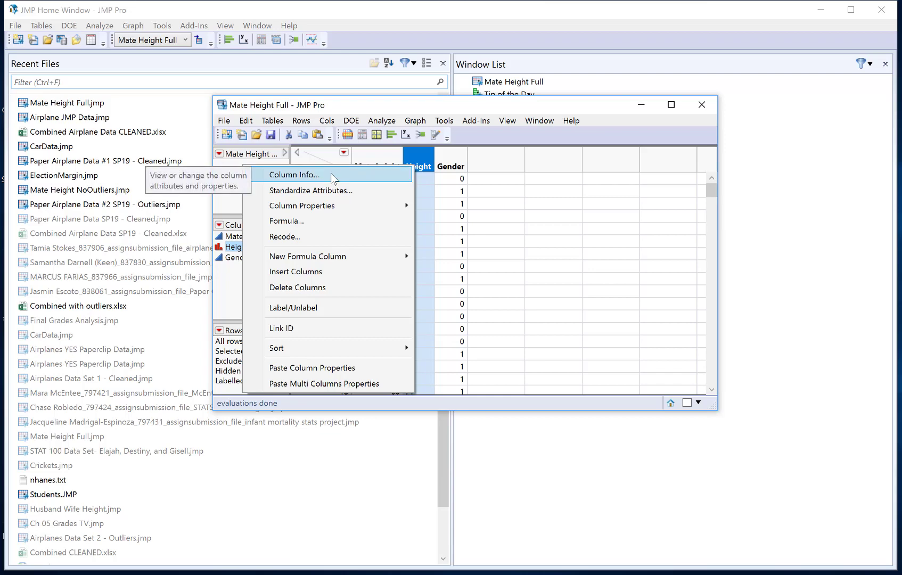
# In Column Info, make Height a Numeric column with Continuous modeling type
pyautogui.click(423, 161)
pyautogui.rightClick(423, 161)
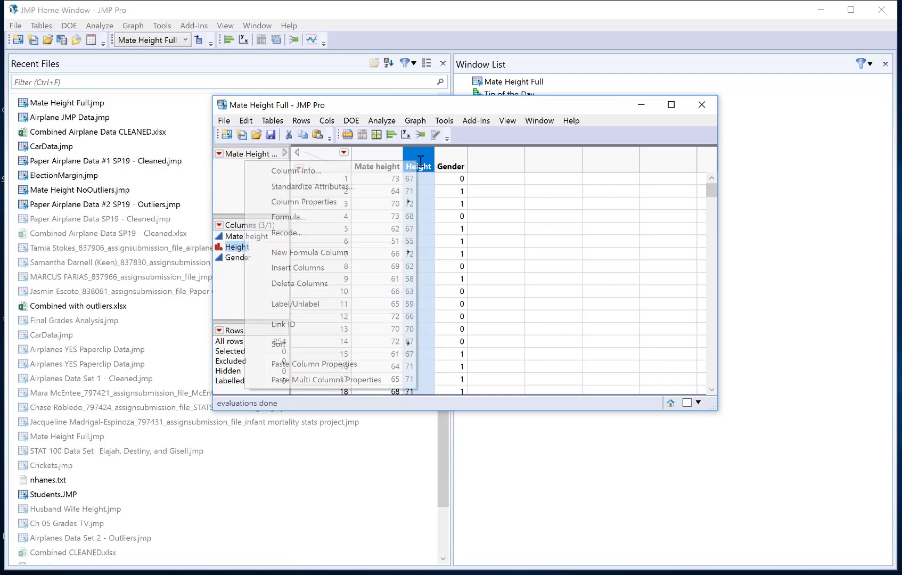
pyautogui.click(330, 171)
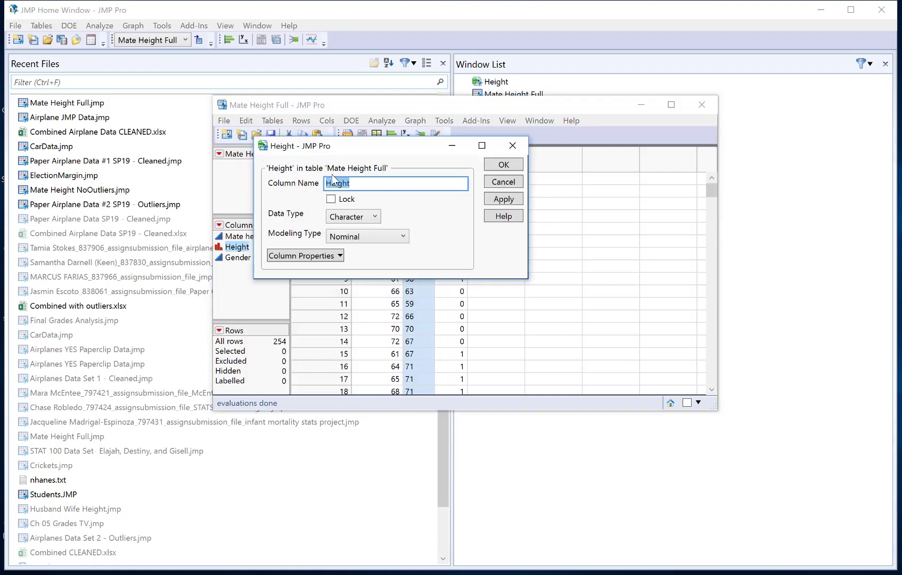
pyautogui.click(354, 219)
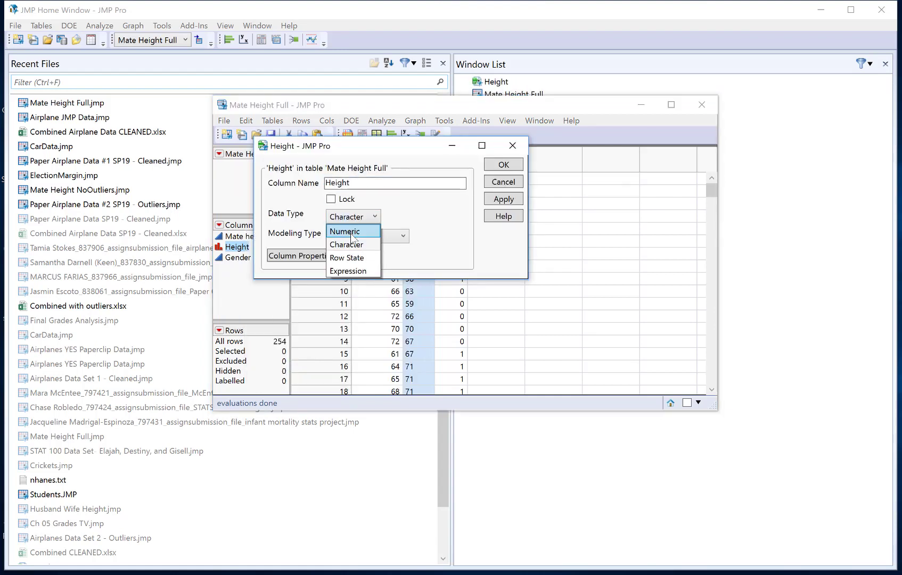
pyautogui.click(356, 232)
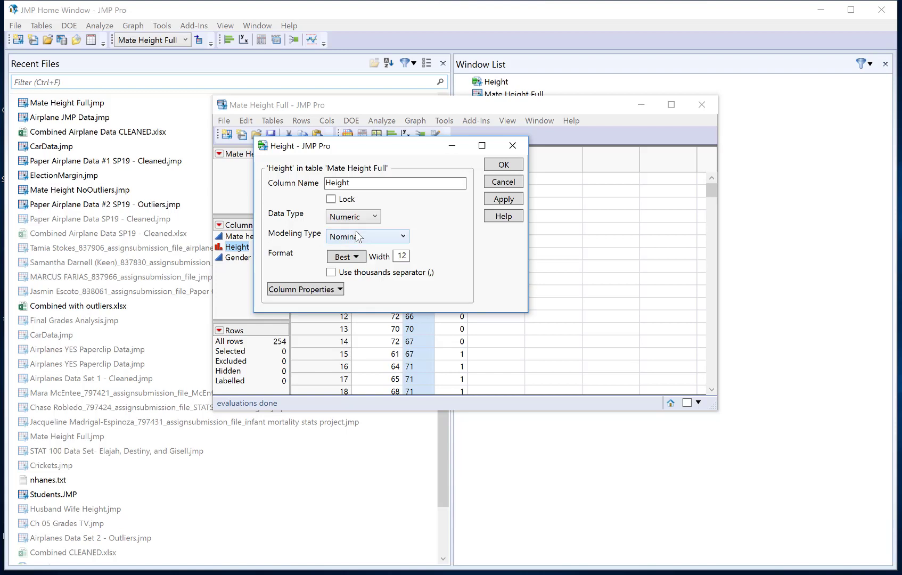
pyautogui.click(396, 240)
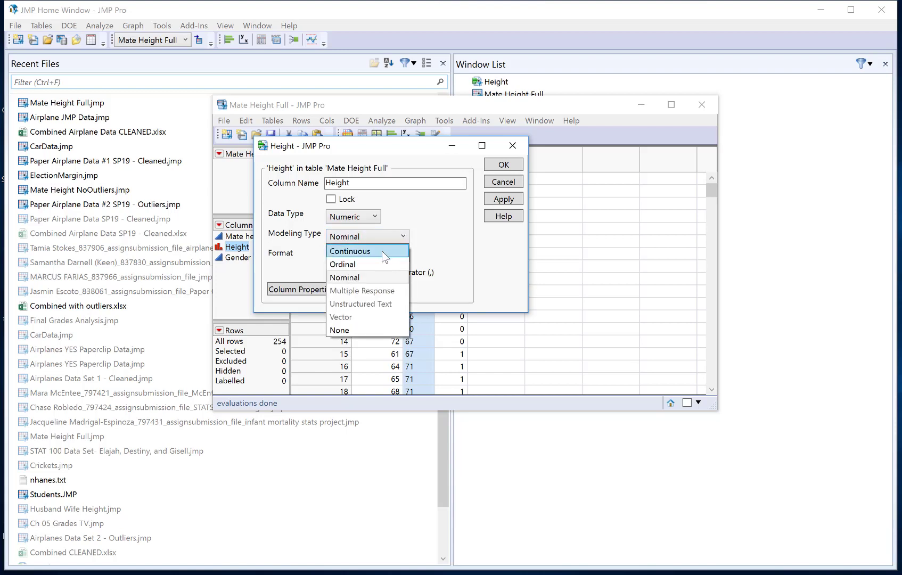
pyautogui.click(382, 251)
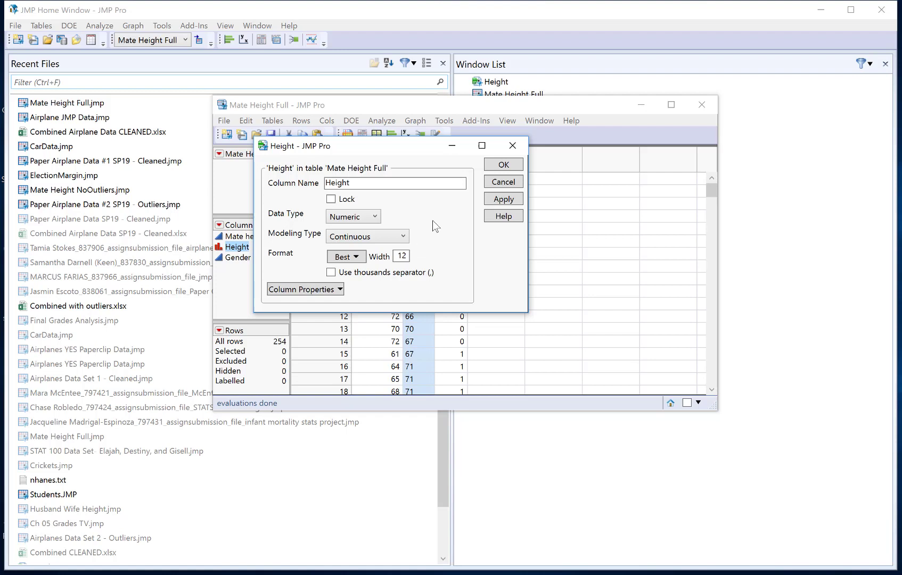
pyautogui.click(497, 166)
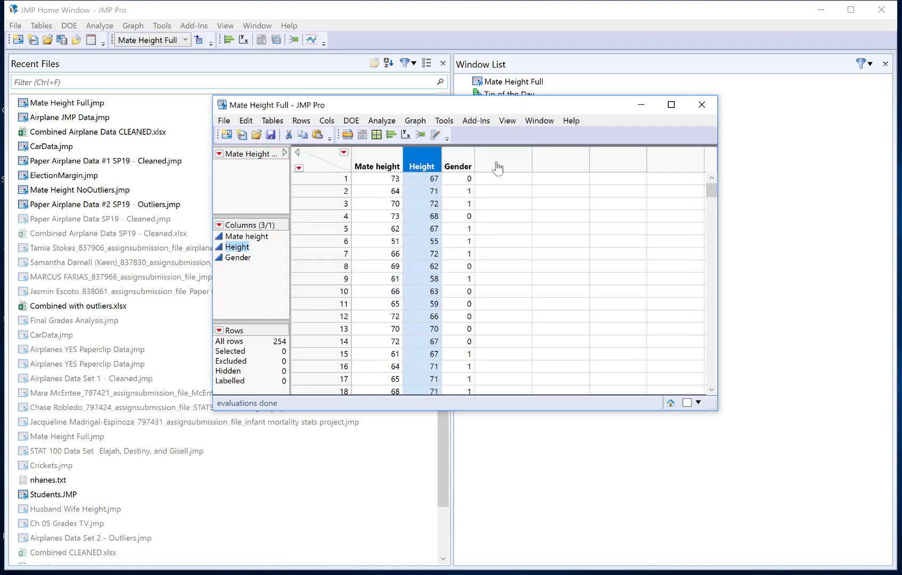
# Switch Gender's modeling type from Continuous to Nominal in the Columns panel
pyautogui.click(220, 258)
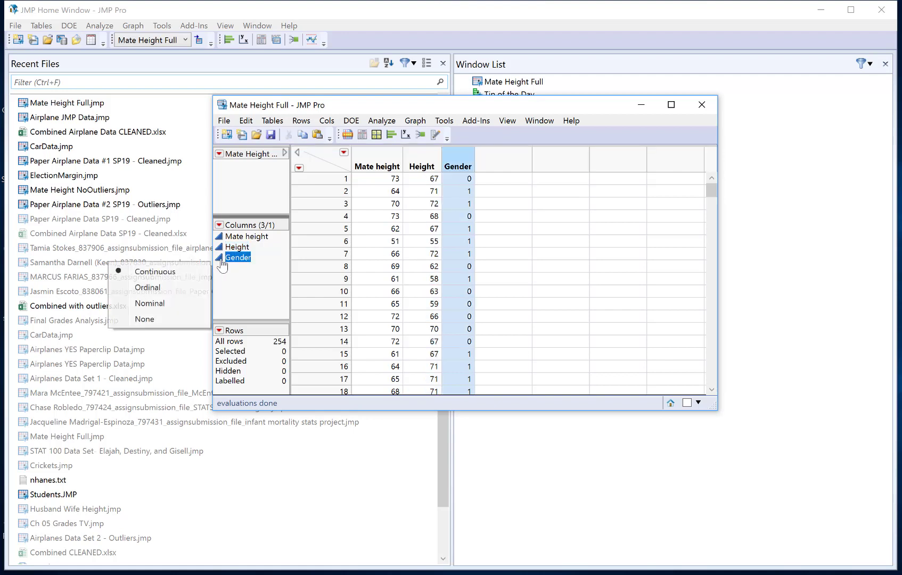
pyautogui.click(245, 282)
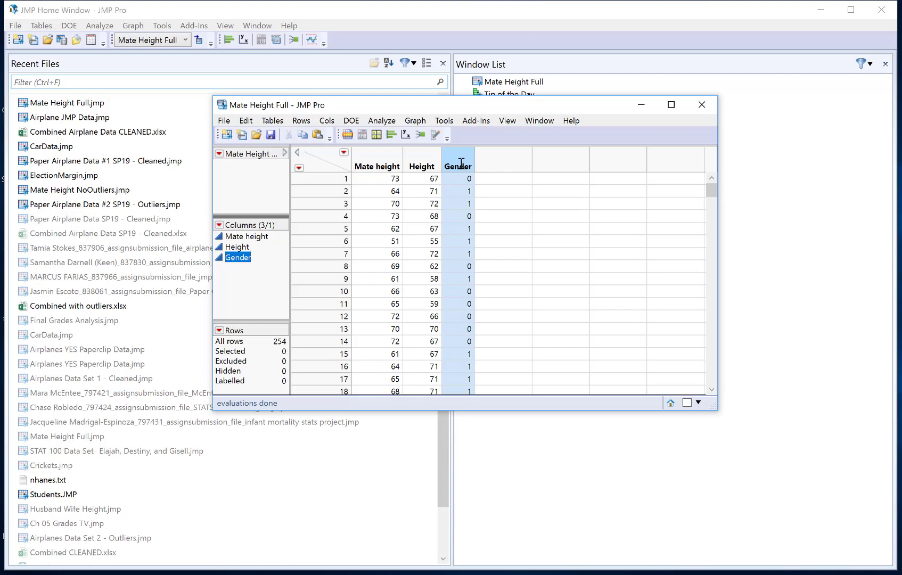
pyautogui.click(219, 260)
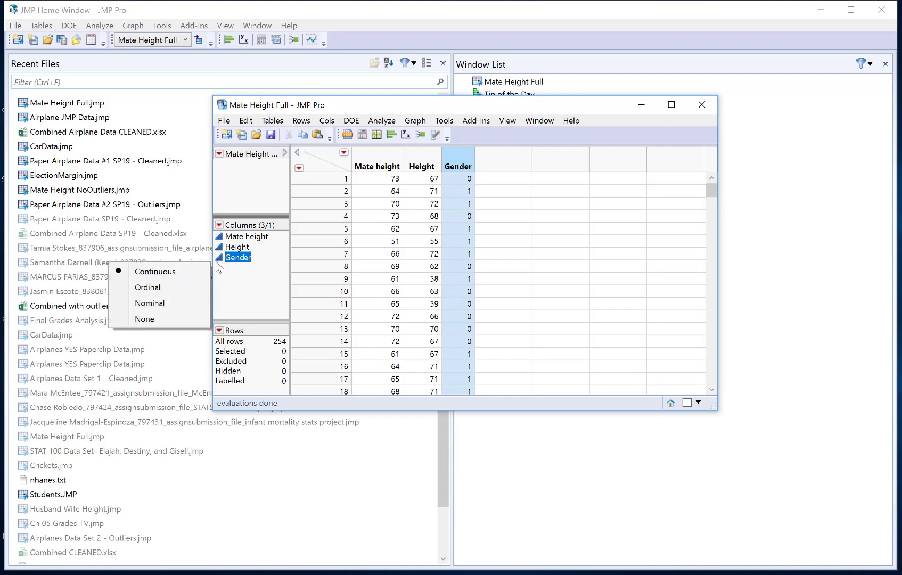
pyautogui.click(161, 304)
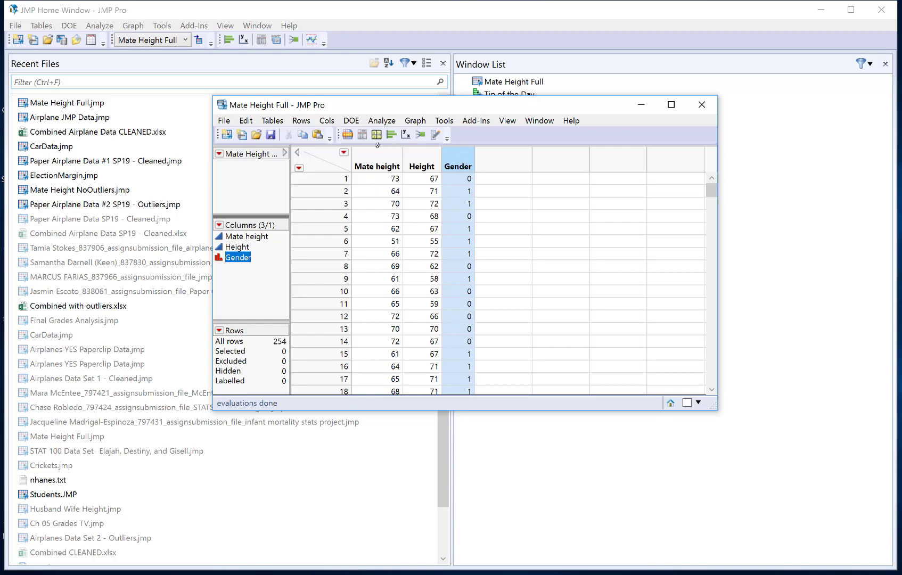
pyautogui.click(374, 122)
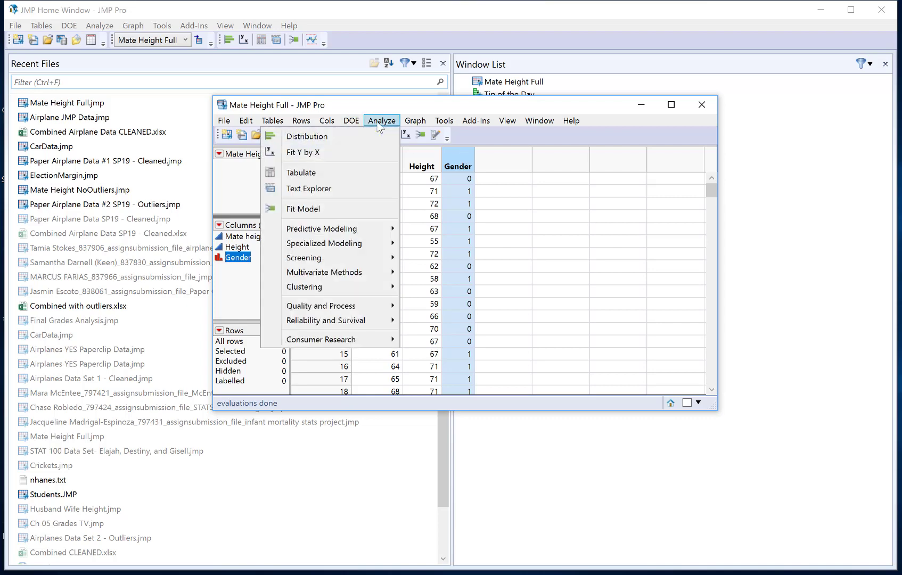
pyautogui.click(351, 139)
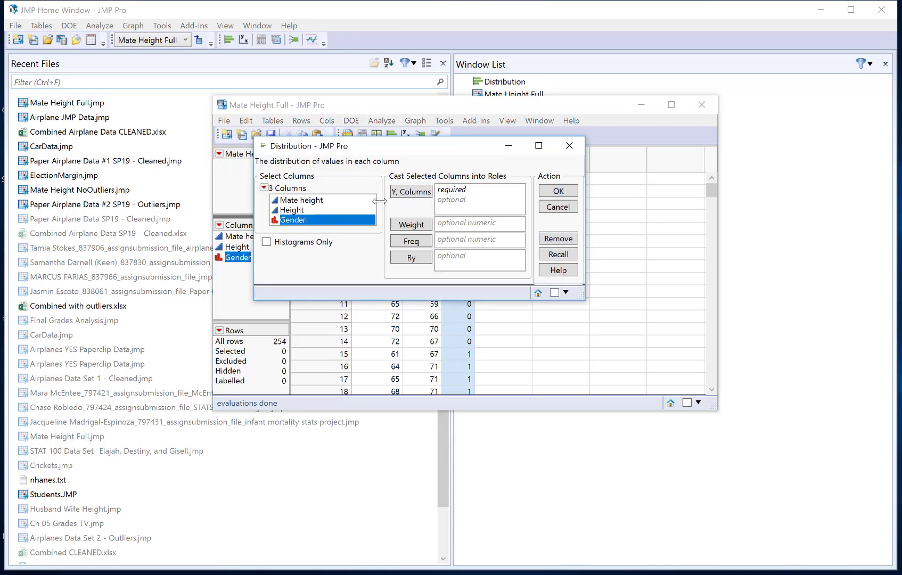
pyautogui.click(404, 192)
pyautogui.click(554, 193)
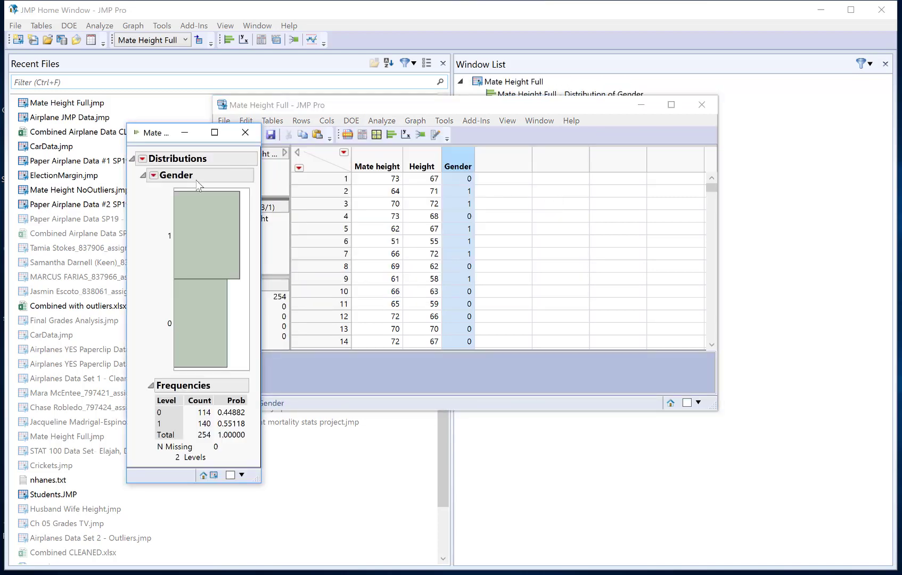
pyautogui.click(142, 159)
pyautogui.click(143, 185)
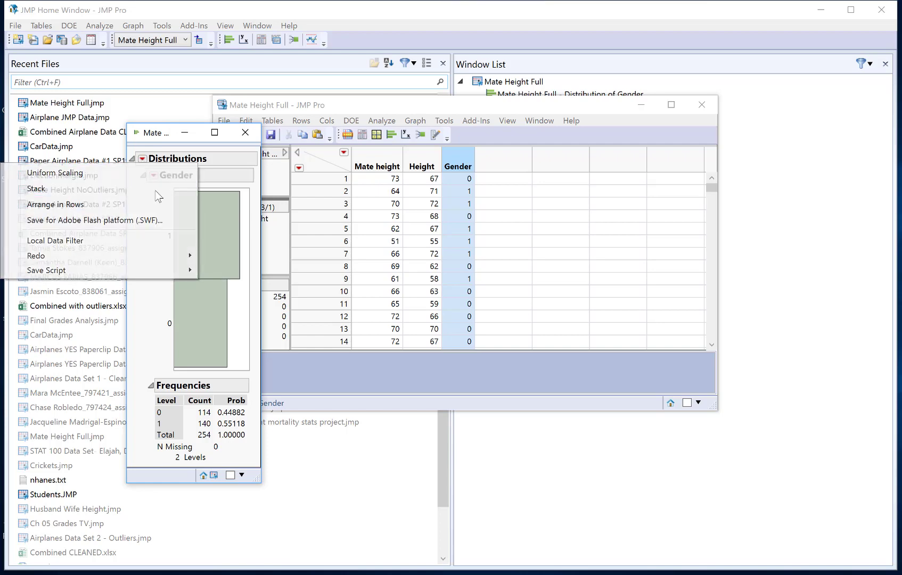
pyautogui.moveTo(438, 314); pyautogui.dragTo(483, 338)
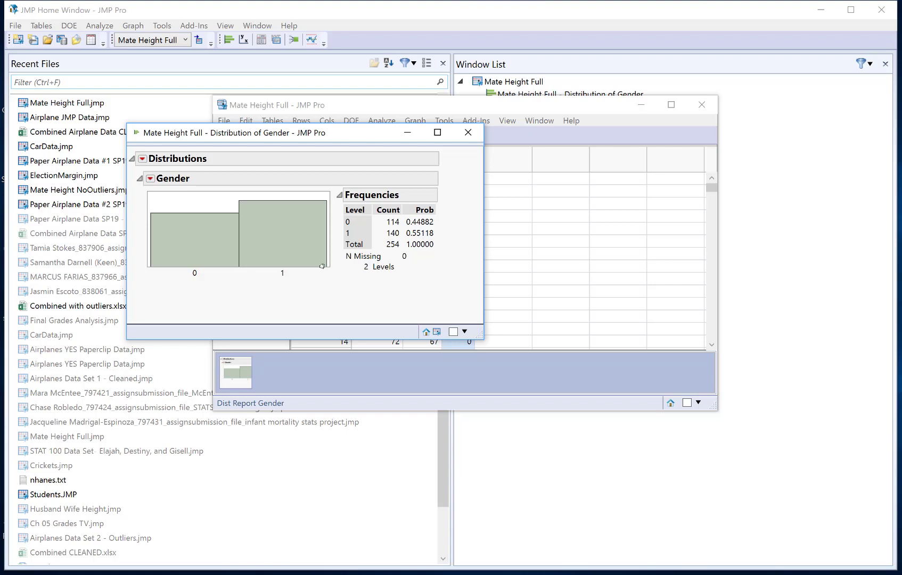
pyautogui.click(468, 132)
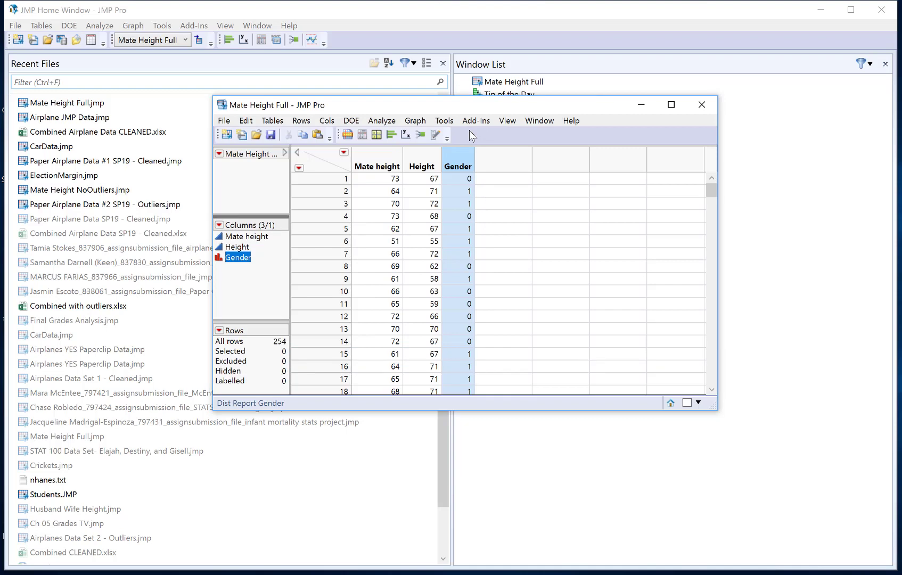
# Recode Gender, mapping 0 to Female and allowing a character column
pyautogui.rightClick(456, 163)
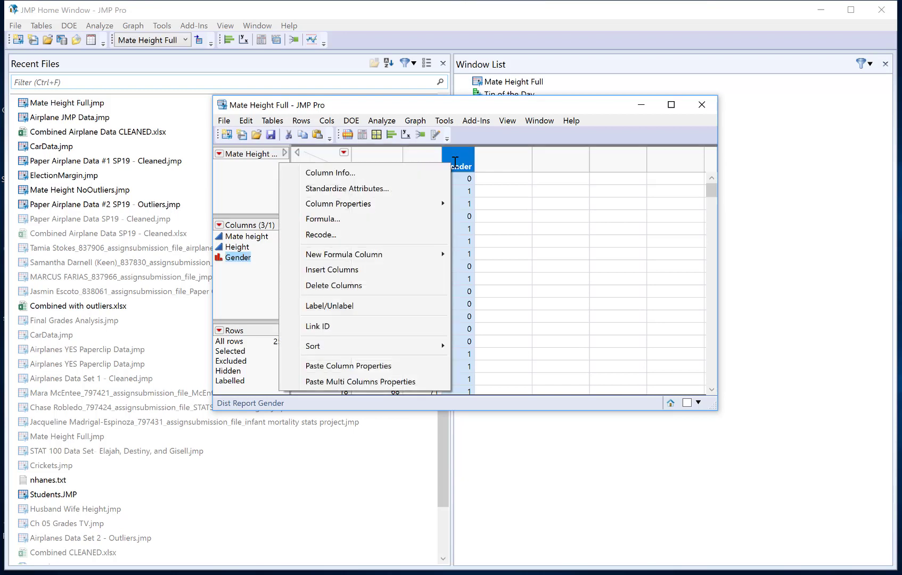
pyautogui.click(346, 234)
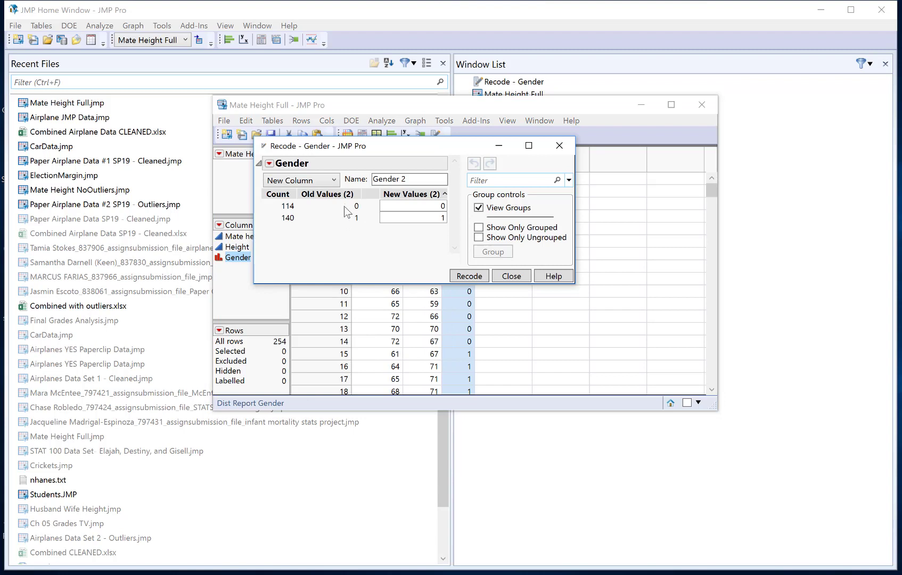
pyautogui.click(425, 205)
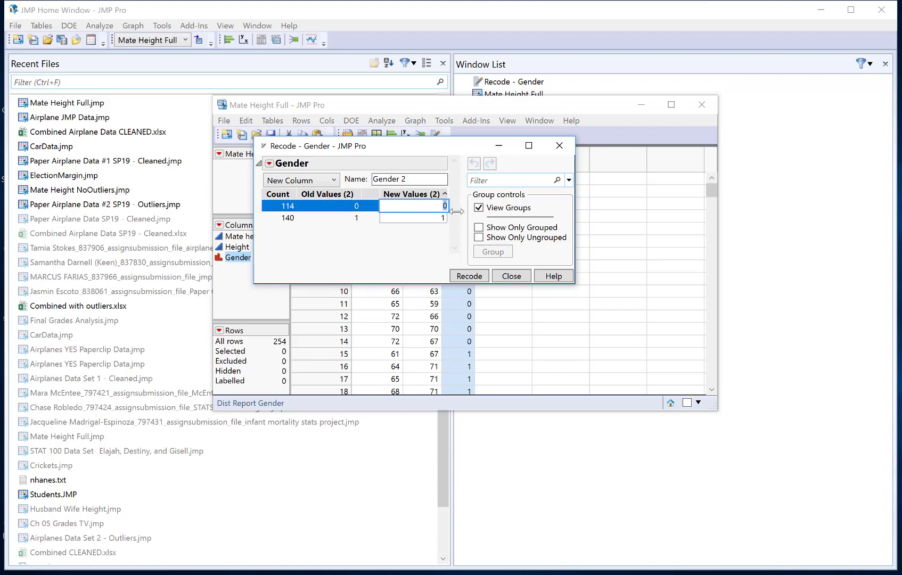
pyautogui.write('Female')
pyautogui.click(436, 219)
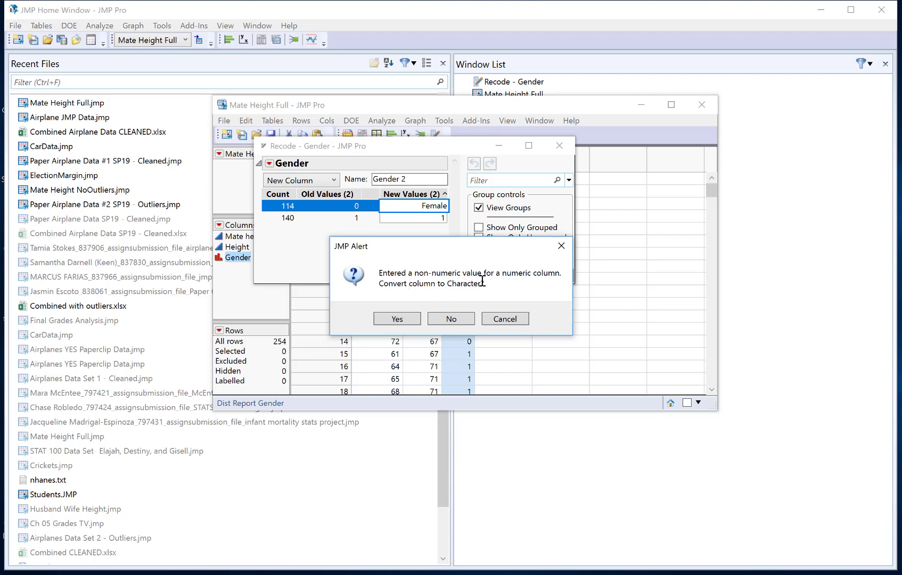
pyautogui.click(403, 320)
# Map Gender value 1 to Male in the Recode dialog
pyautogui.click(395, 205)
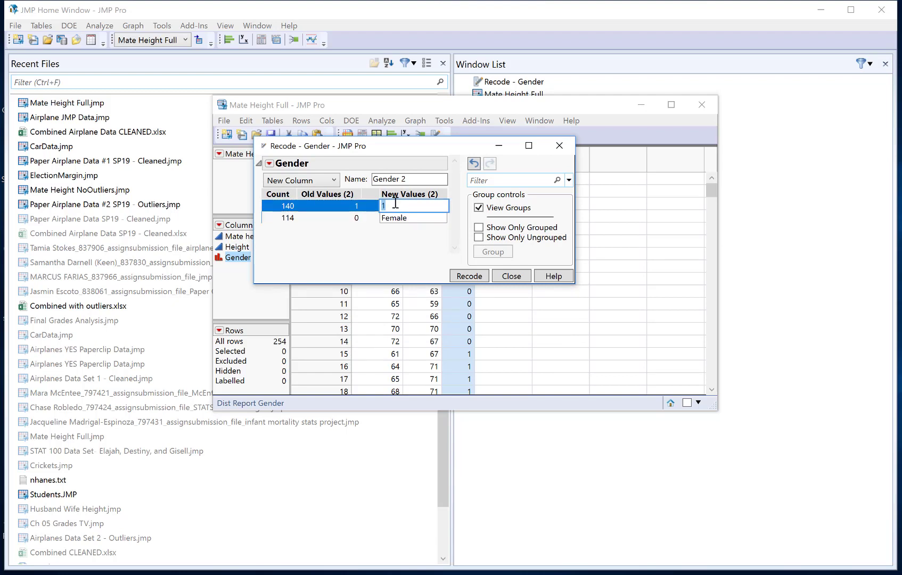
pyautogui.write('Male')
pyautogui.press('BackSpace')
pyautogui.press('BackSpace')
pyautogui.write('le')
pyautogui.press('Return')
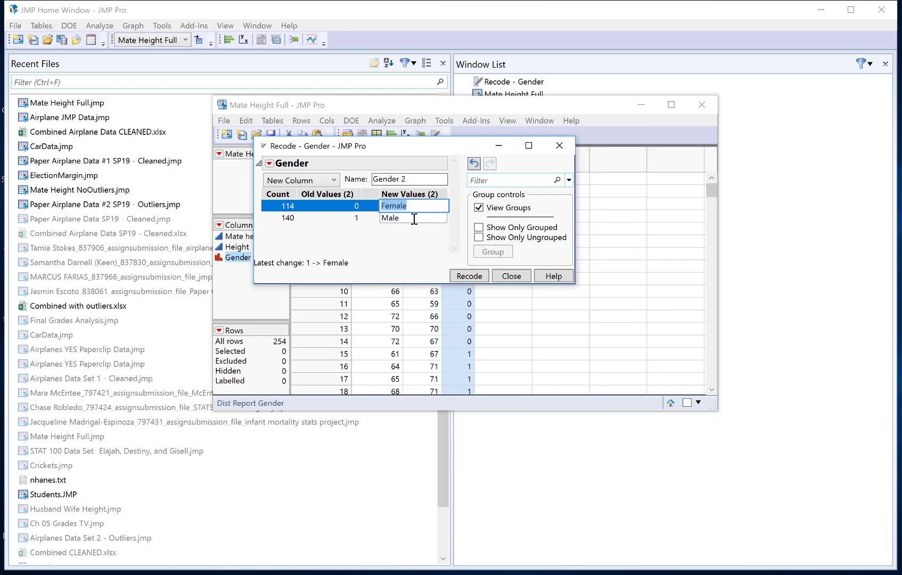
pyautogui.click(414, 218)
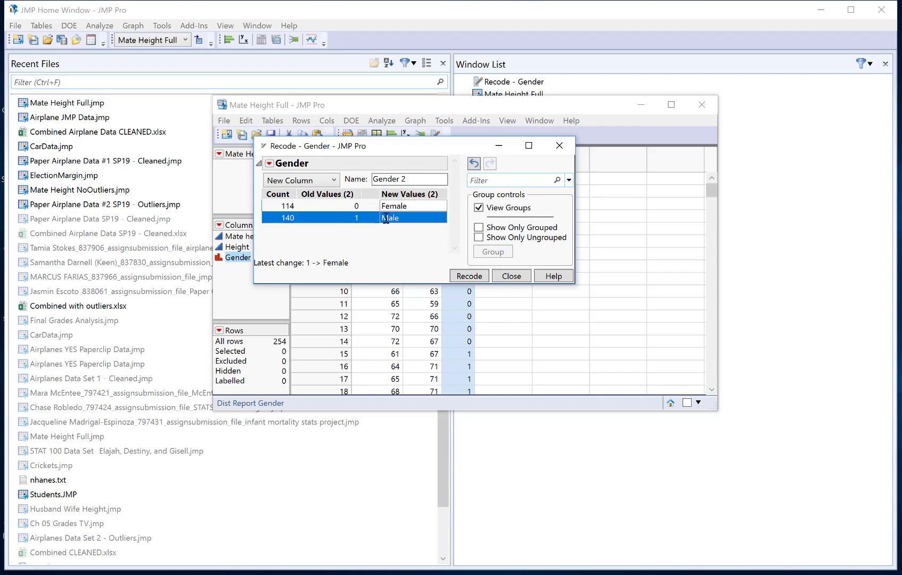
# Name the recoded column 'Gender Text' and create it
pyautogui.click(414, 176)
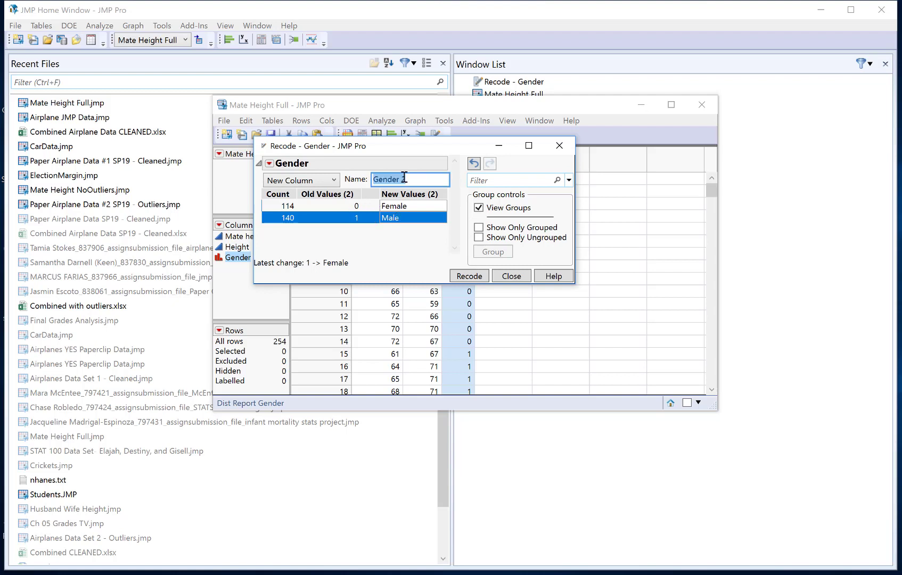
pyautogui.click(411, 180)
pyautogui.moveTo(410, 179); pyautogui.dragTo(369, 178)
pyautogui.click(411, 177)
pyautogui.press('BackSpace')
pyautogui.write('Text')
pyautogui.click(470, 276)
pyautogui.click(497, 155)
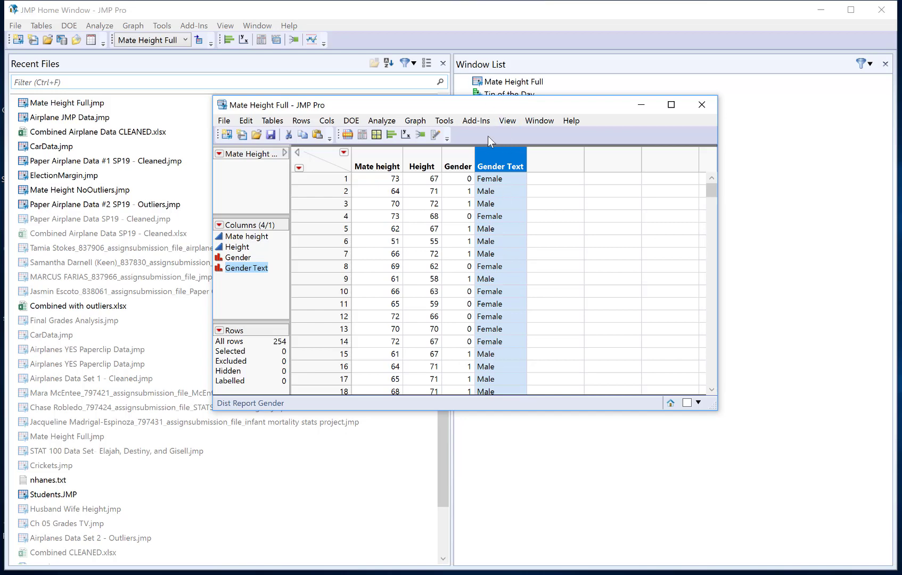
pyautogui.click(382, 121)
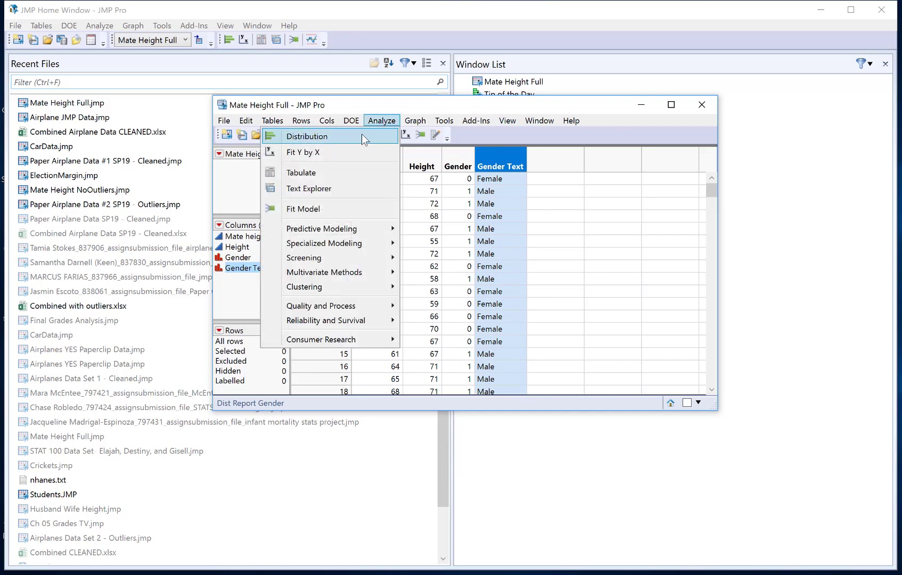
pyautogui.click(359, 137)
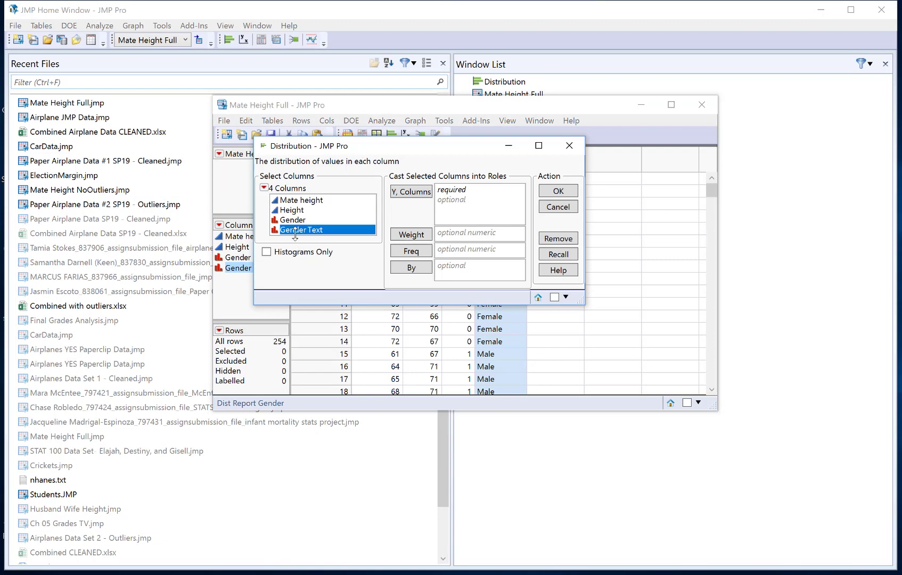
pyautogui.click(402, 196)
pyautogui.click(567, 194)
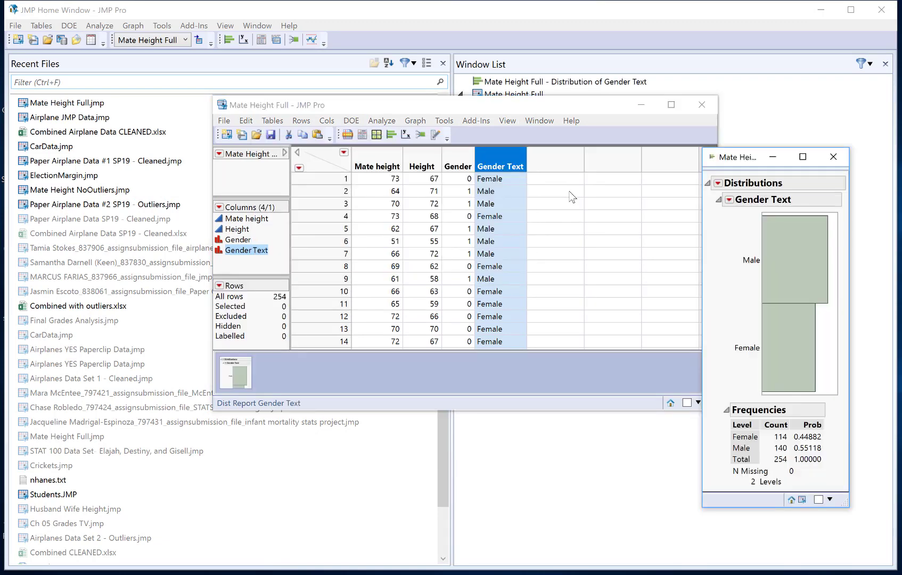
pyautogui.click(719, 183)
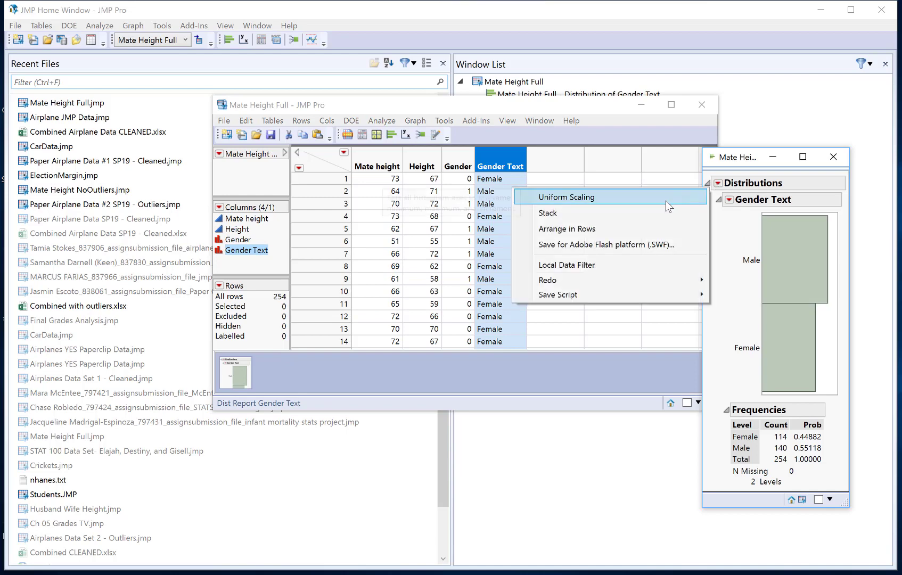
pyautogui.click(658, 213)
pyautogui.moveTo(734, 158); pyautogui.dragTo(438, 142)
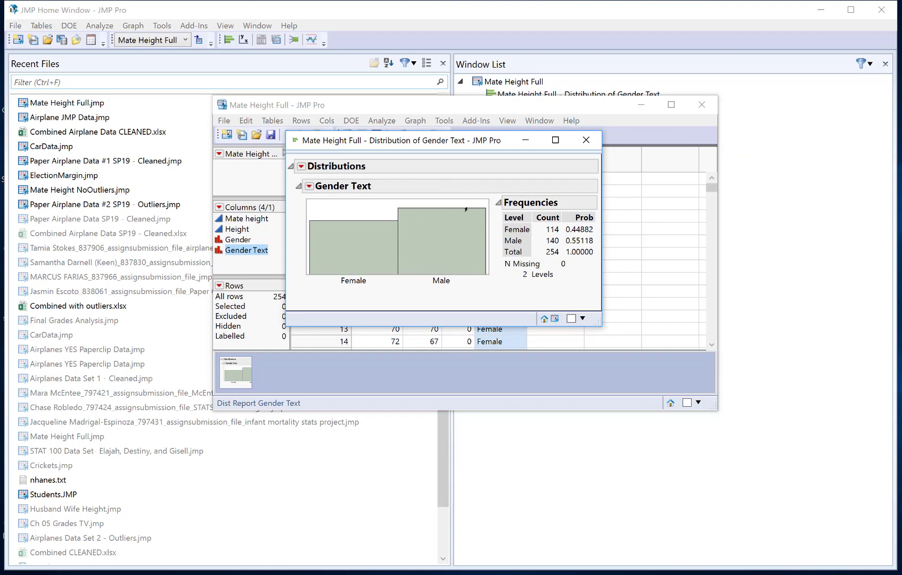
pyautogui.click(585, 141)
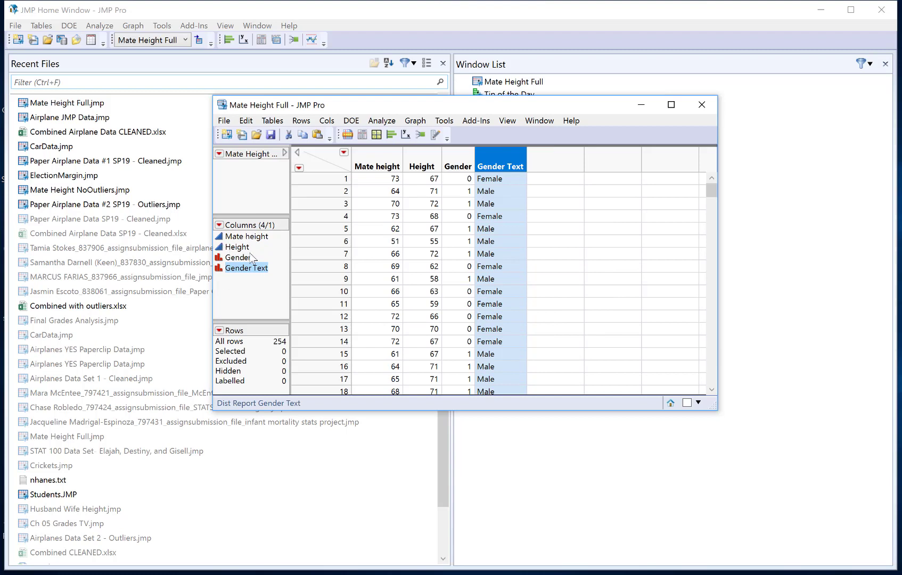